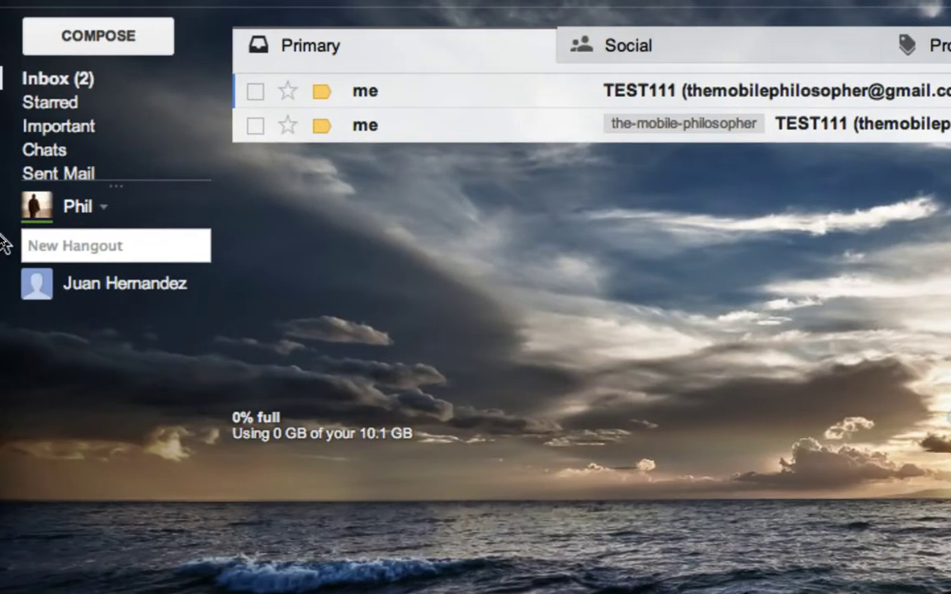
# Revert Gmail chat from Hangouts to the old chat using the Hangouts name dropdown.
pyautogui.click(104, 210)
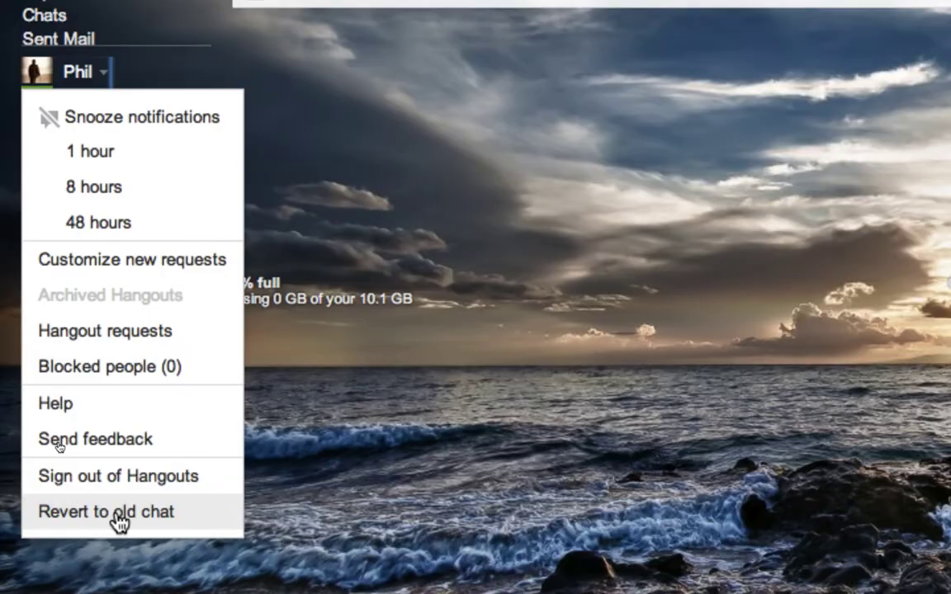
pyautogui.click(120, 513)
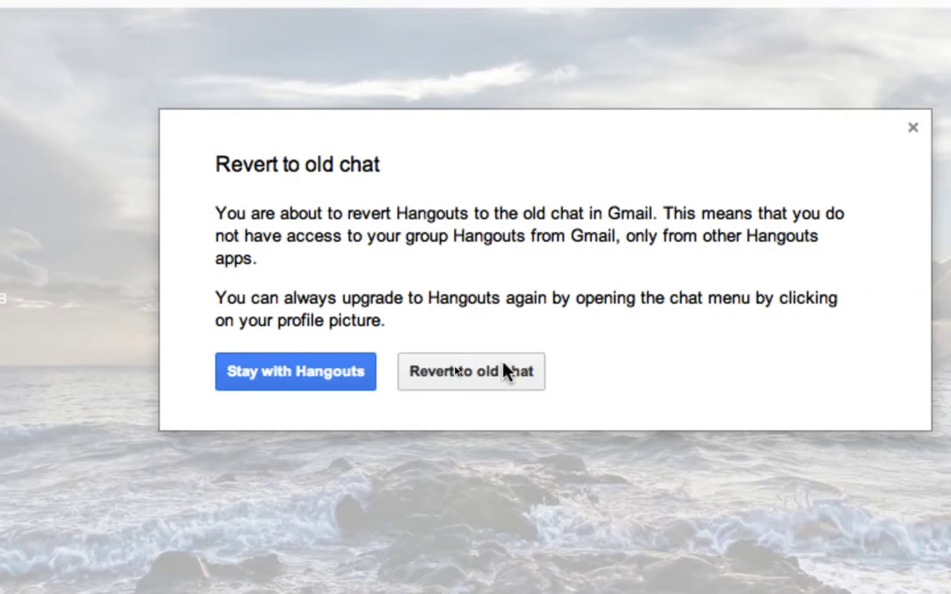
pyautogui.click(503, 365)
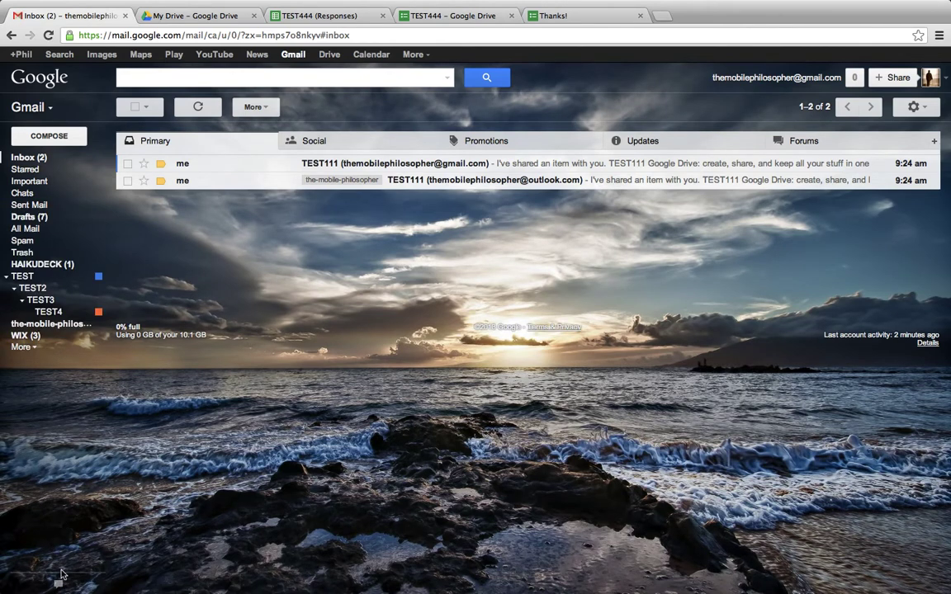
# Open the classic chat status dropdown beside your avatar in the chat panel.
pyautogui.moveTo(44, 203)
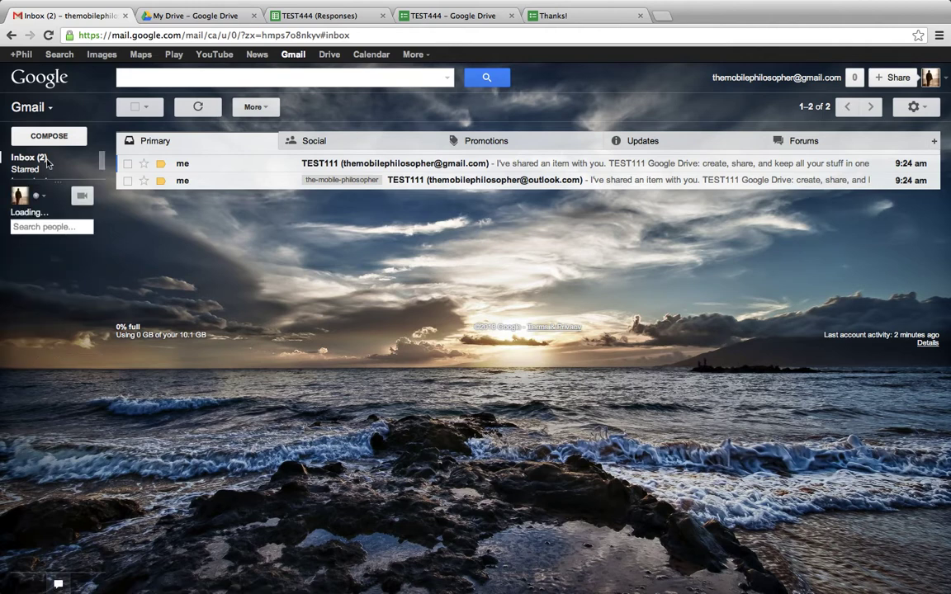
pyautogui.moveTo(66, 183)
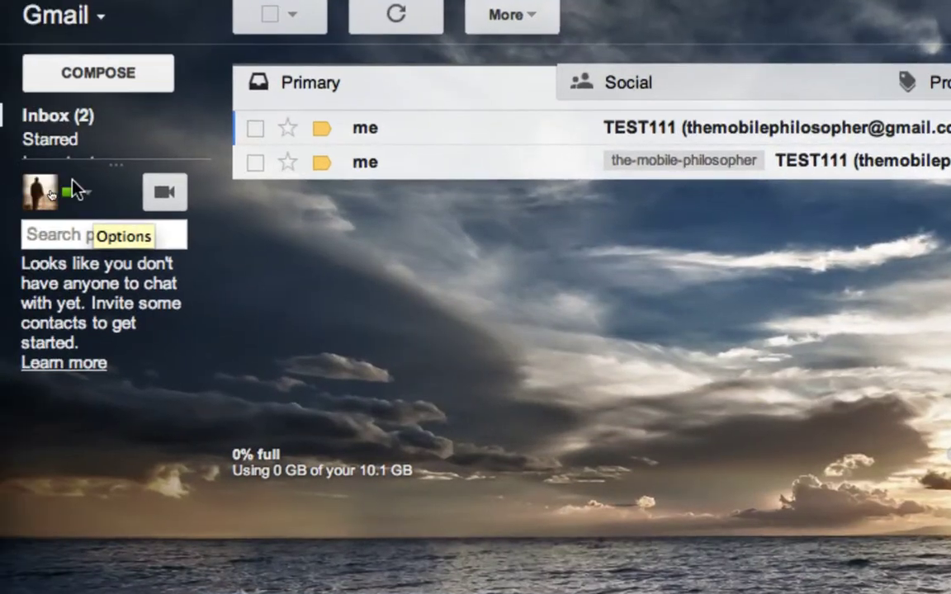
pyautogui.click(89, 196)
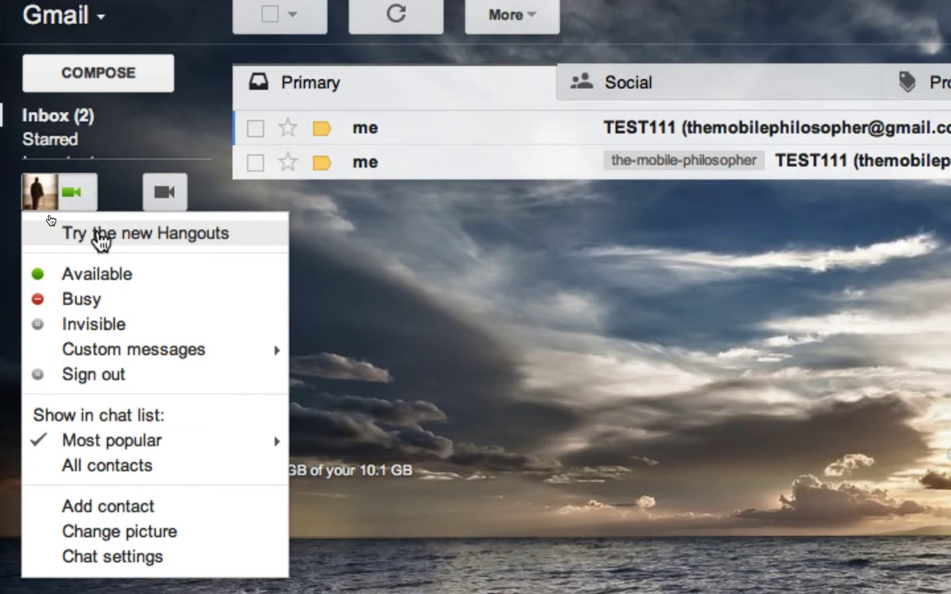
# Choose Try the new Hangouts from the status menu to restore Hangouts.
pyautogui.click(101, 237)
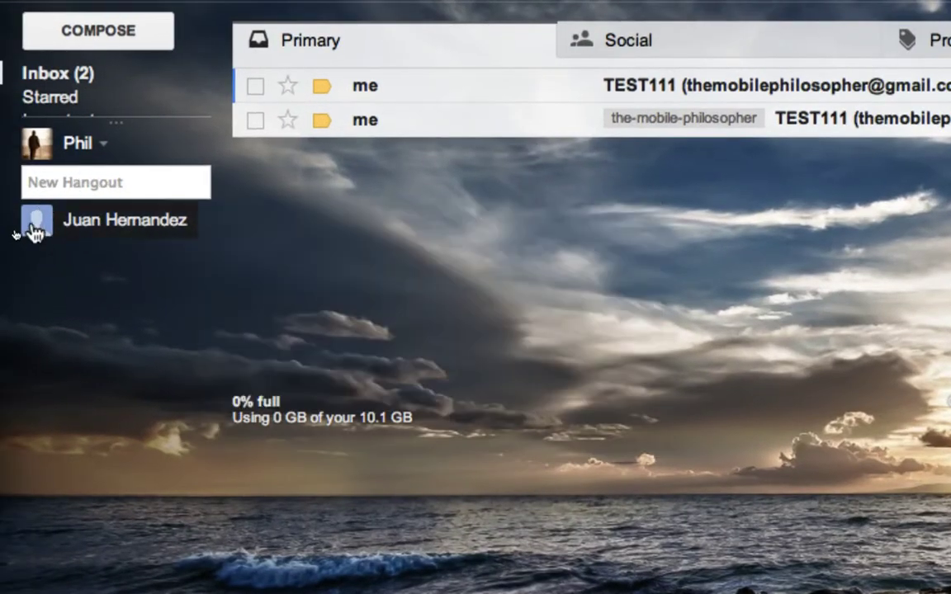
pyautogui.moveTo(24, 227)
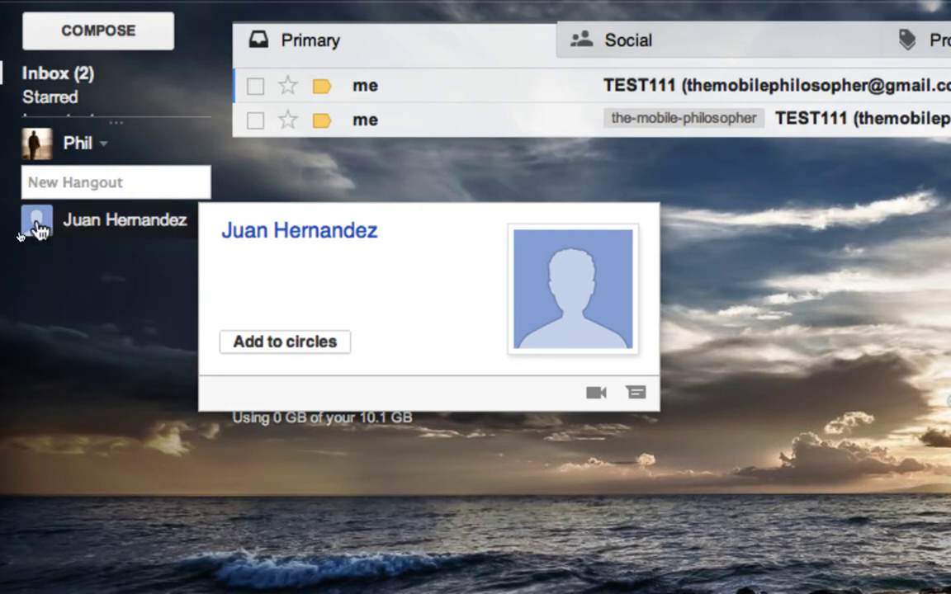
pyautogui.click(71, 183)
pyautogui.write('mark')
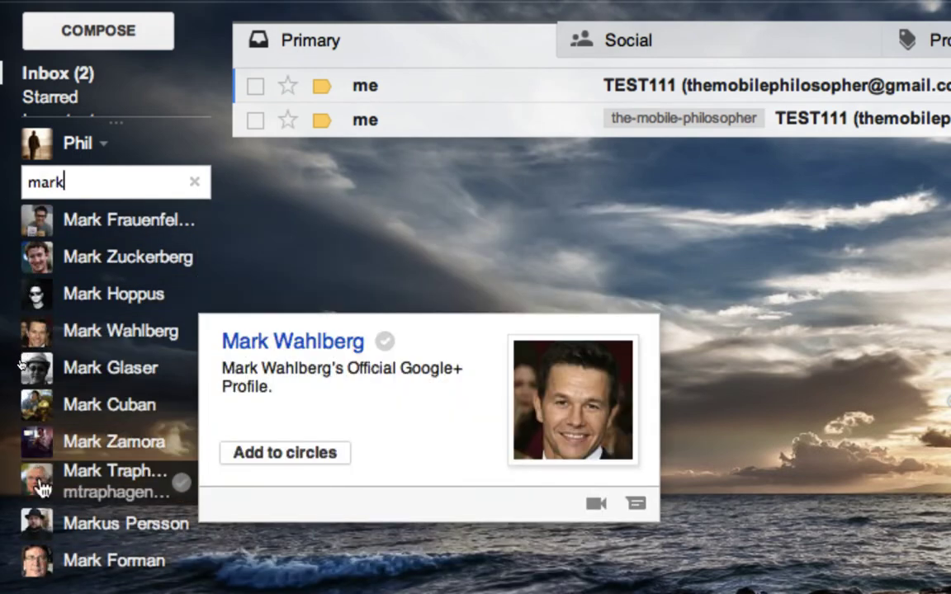
pyautogui.moveTo(72, 222)
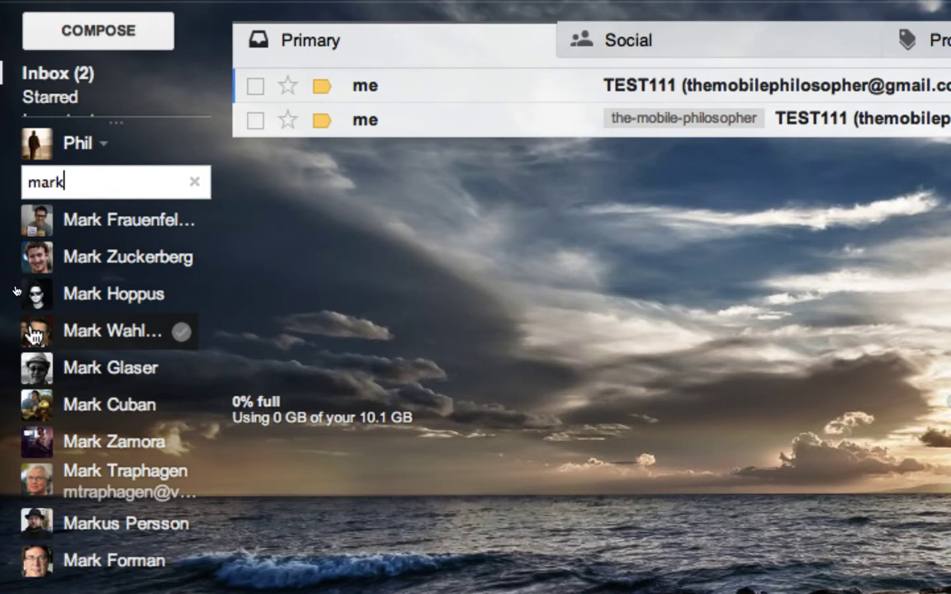
pyautogui.press('BackSpace')
pyautogui.press('BackSpace')
pyautogui.press('BackSpace')
pyautogui.press('BackSpace')
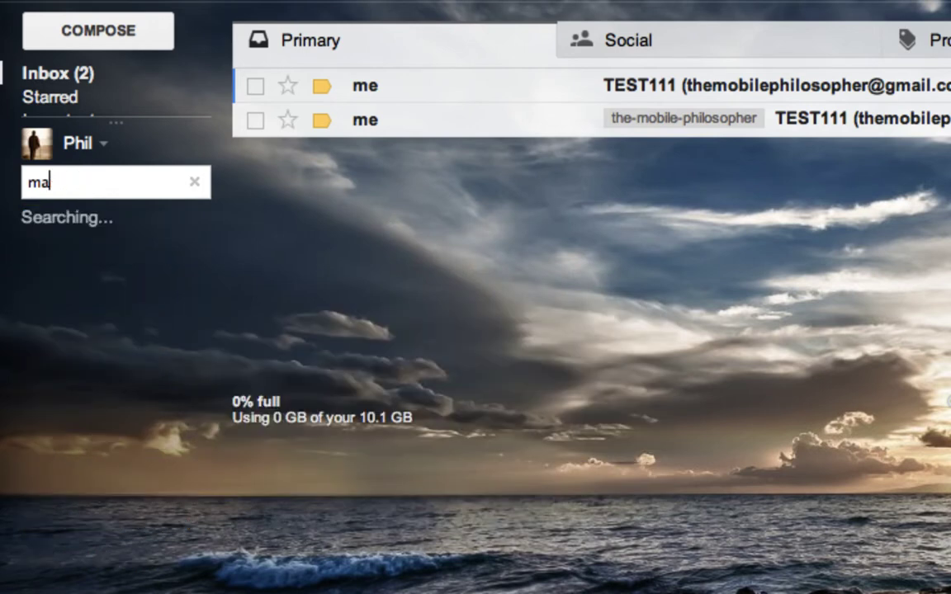
pyautogui.write('jane')
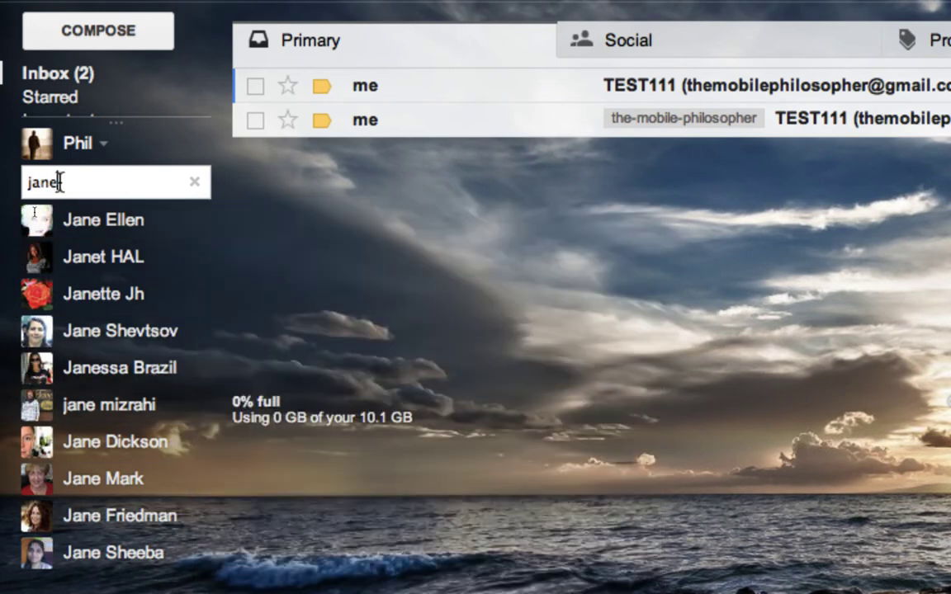
pyautogui.press('BackSpace')
pyautogui.press('BackSpace')
pyautogui.press('BackSpace')
pyautogui.press('BackSpace')
pyautogui.write('amda')
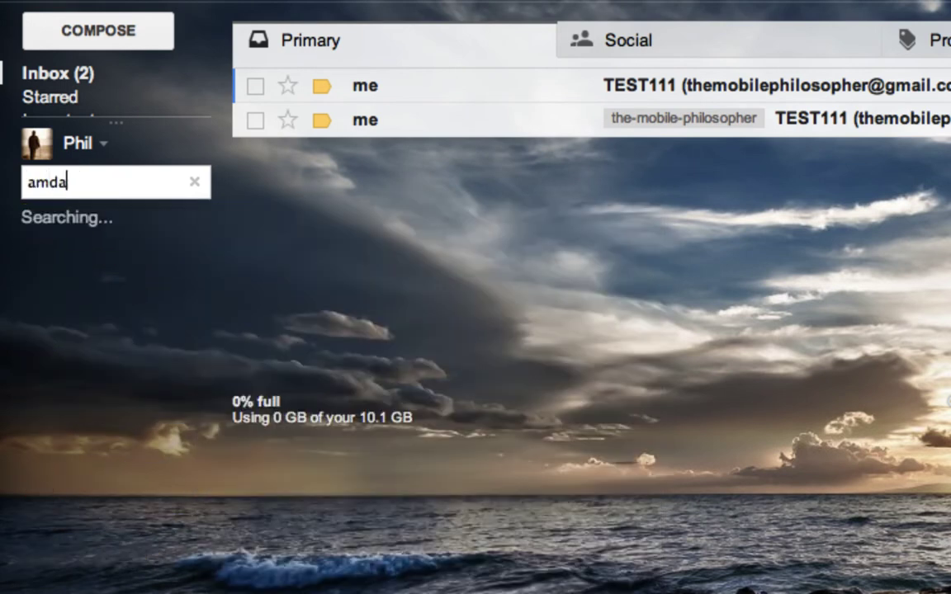
pyautogui.press('BackSpace')
pyautogui.press('BackSpace')
pyautogui.press('BackSpace')
pyautogui.press('BackSpace')
pyautogui.write('d')
pyautogui.press('BackSpace')
pyautogui.write('adam')
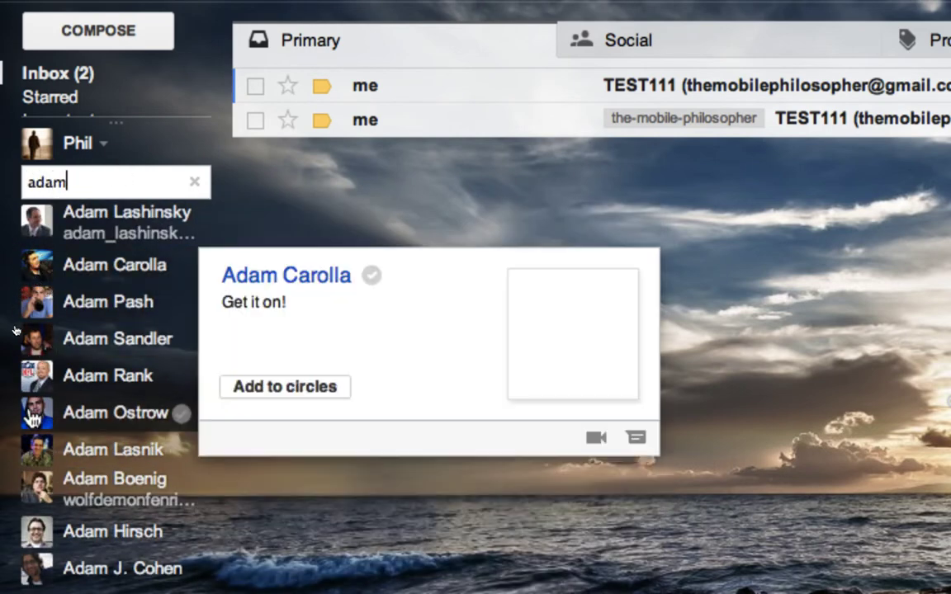
pyautogui.moveTo(35, 469)
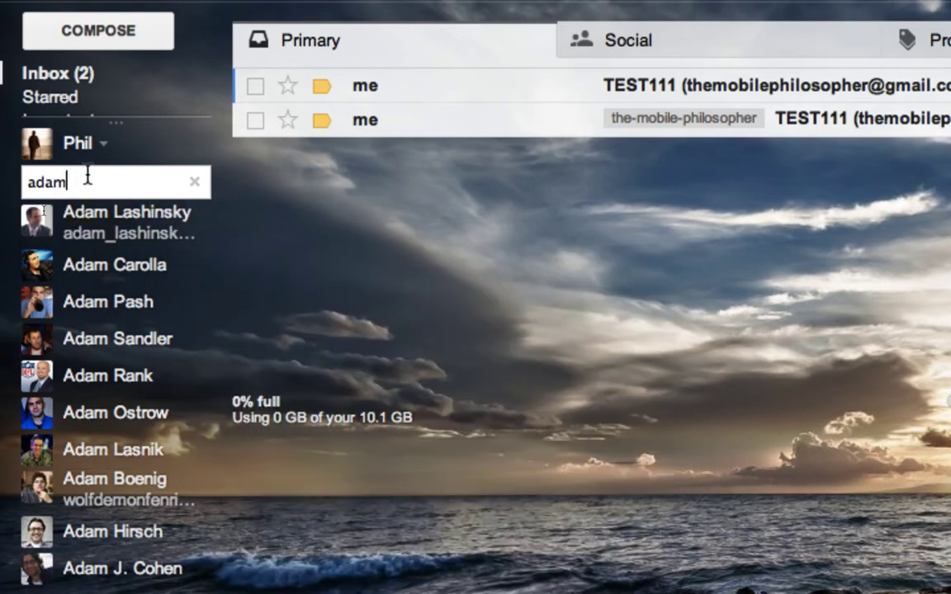
pyautogui.press('BackSpace')
pyautogui.press('BackSpace')
pyautogui.press('BackSpace')
pyautogui.press('BackSpace')
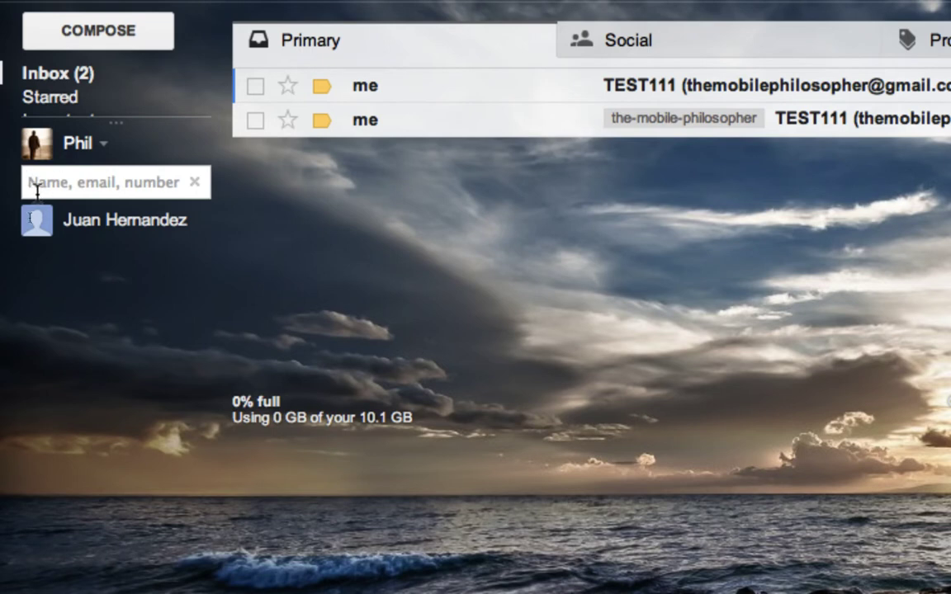
# Search for 'juan' and 'mark' and add both found contacts to the New Hangout box.
pyautogui.write('juan')
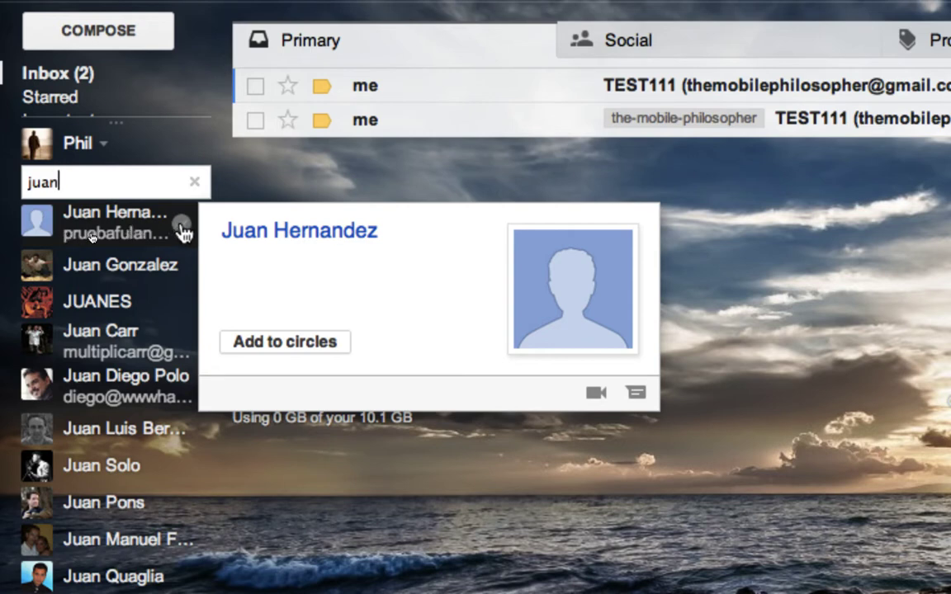
pyautogui.click(183, 234)
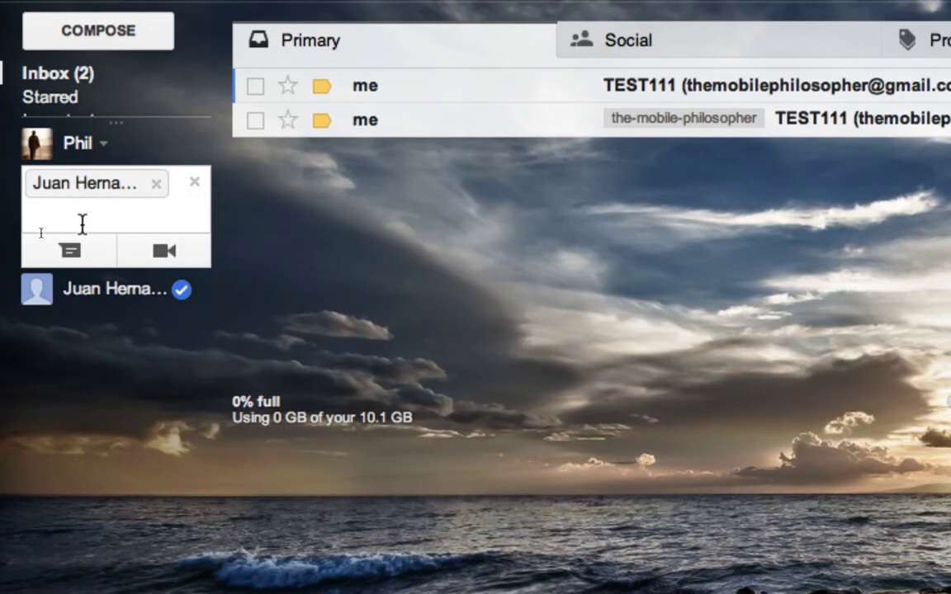
pyautogui.write('mark')
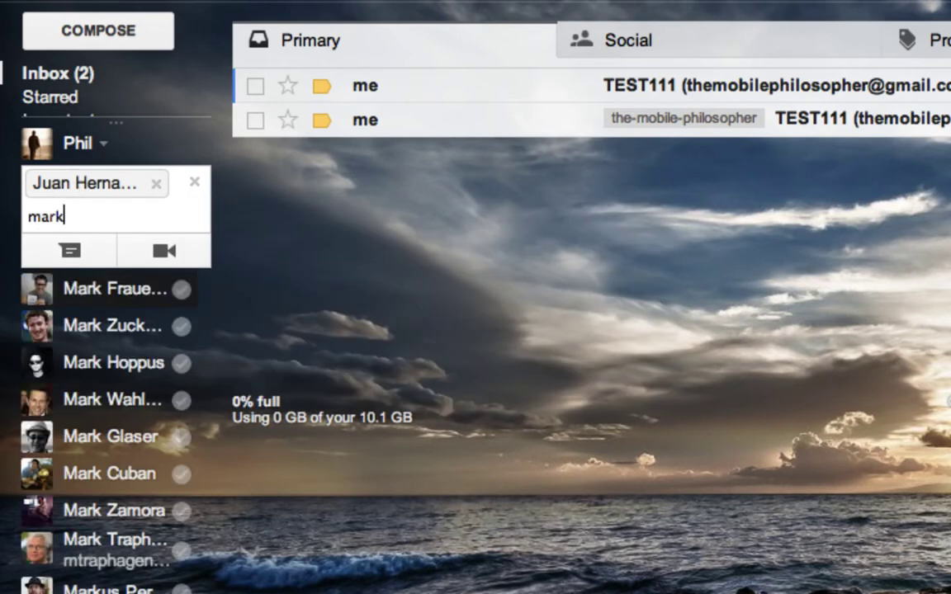
pyautogui.moveTo(181, 326)
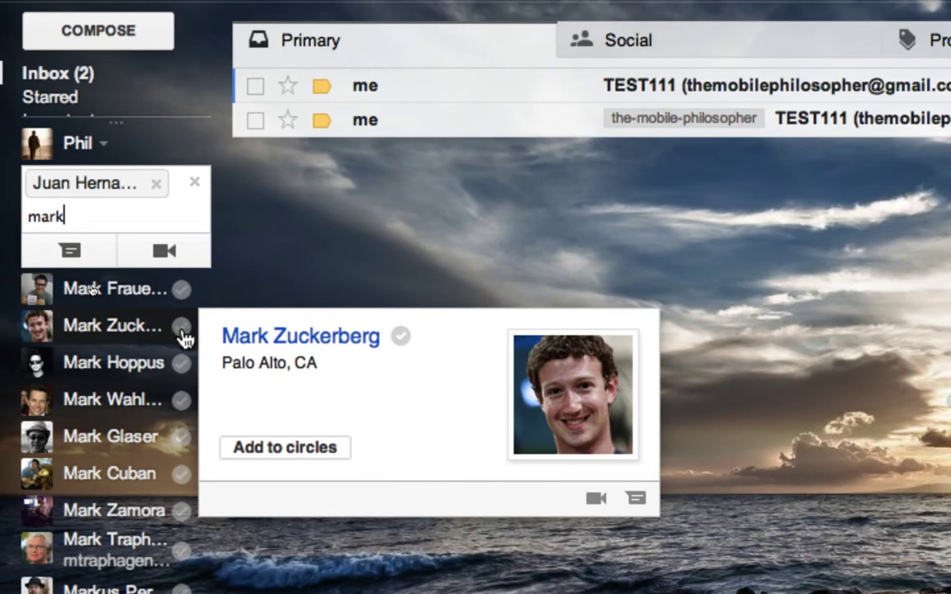
pyautogui.click(181, 327)
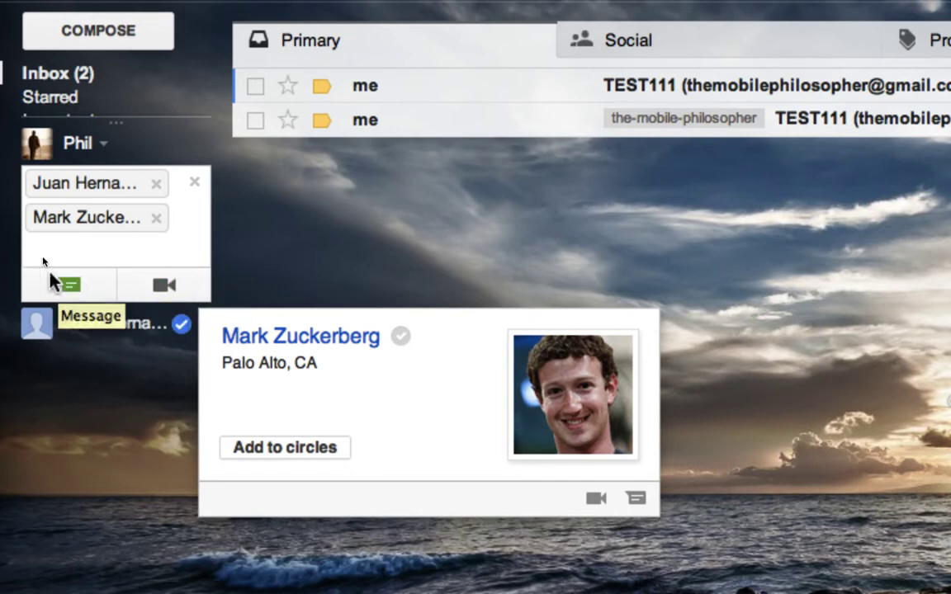
# Start the group Hangout with both contacts and send the message 'hi'.
pyautogui.click(105, 284)
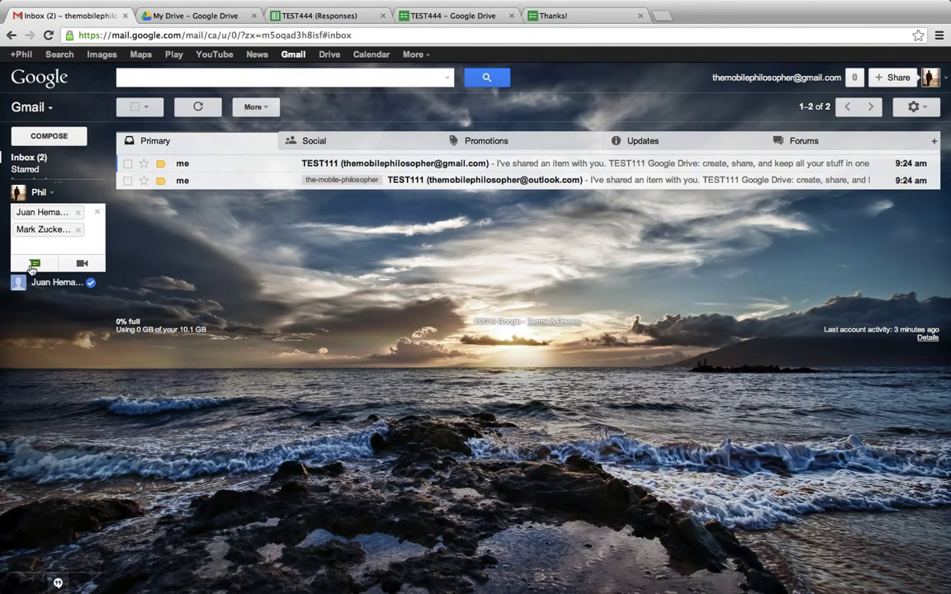
pyautogui.click(33, 264)
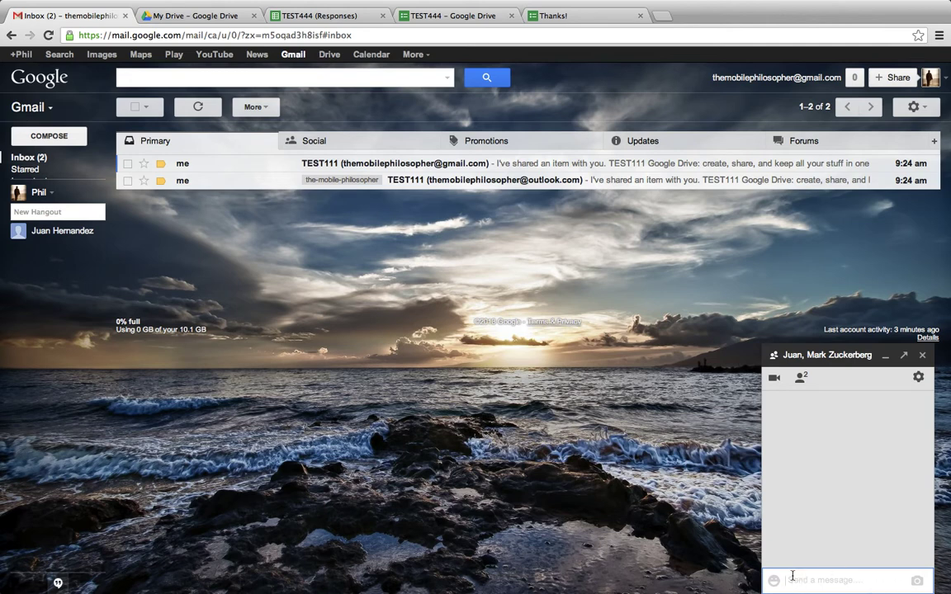
pyautogui.write('hi')
pyautogui.press('Return')
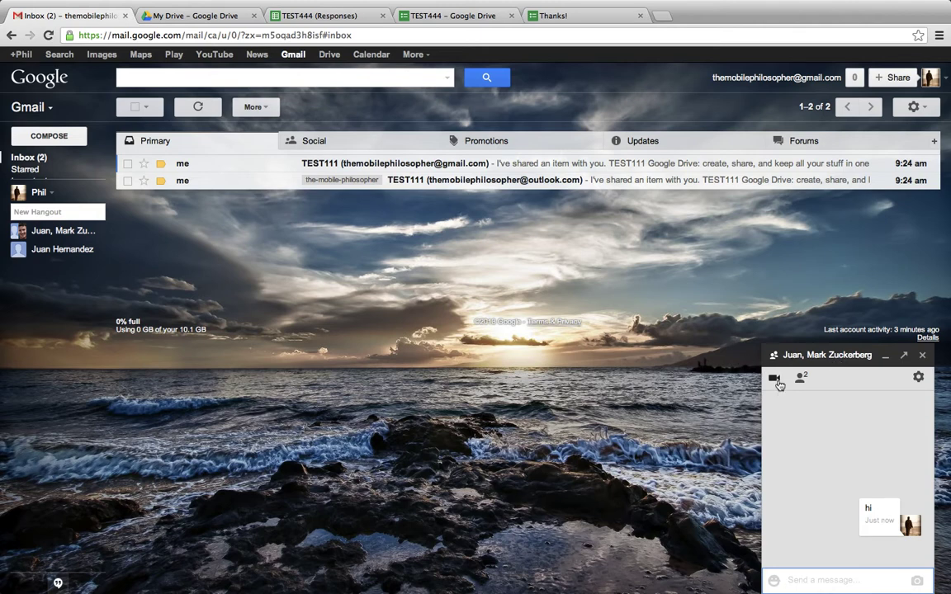
# Open the group Hangout's settings and cancel them without changes.
pyautogui.click(922, 376)
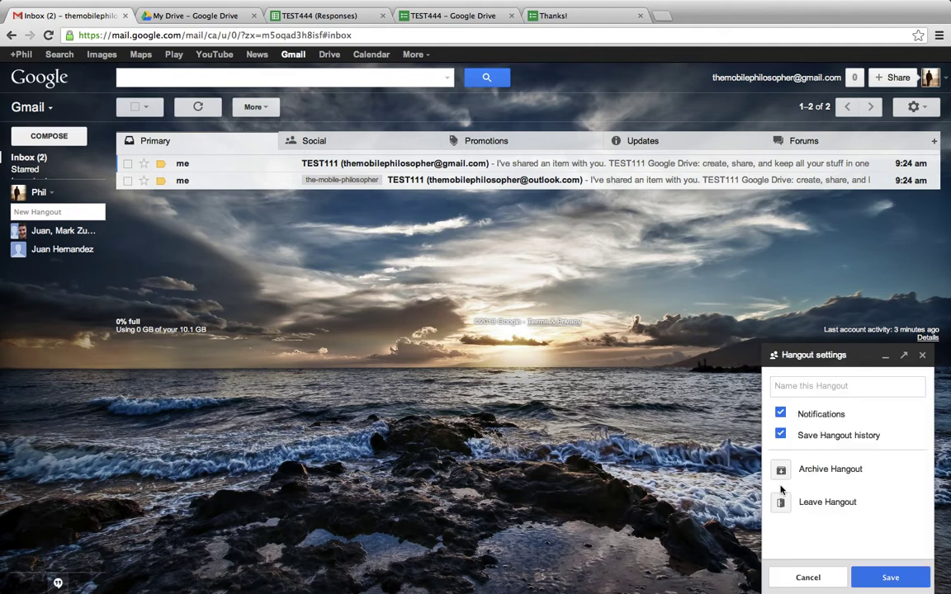
pyautogui.click(789, 579)
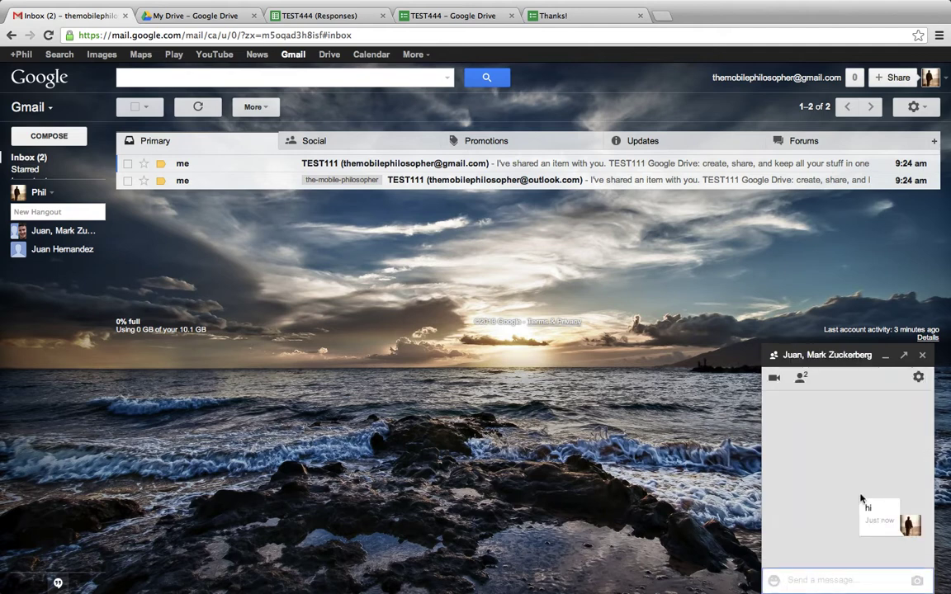
pyautogui.click(774, 582)
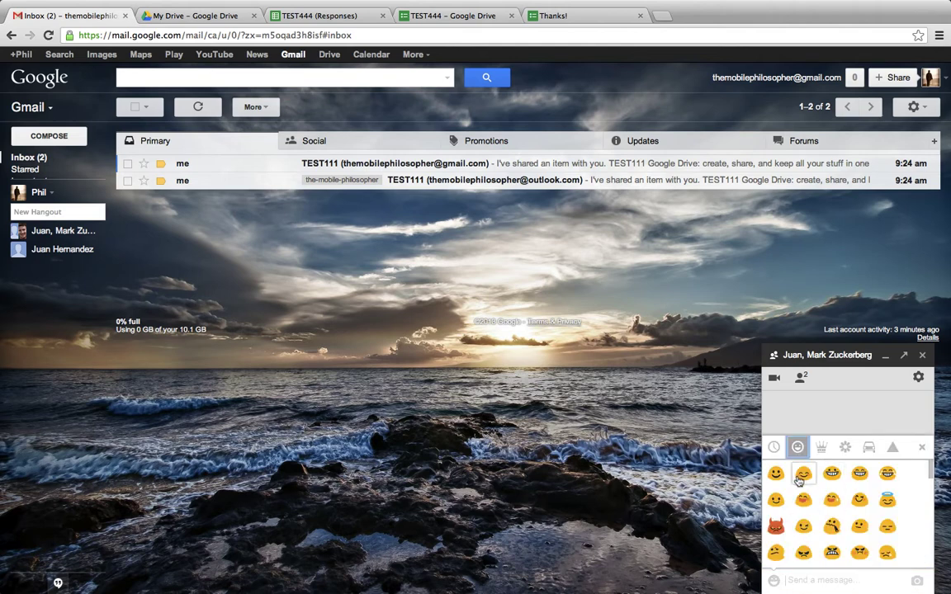
# Send the Leo zodiac emoji from the symbols category to the group Hangout.
pyautogui.click(821, 447)
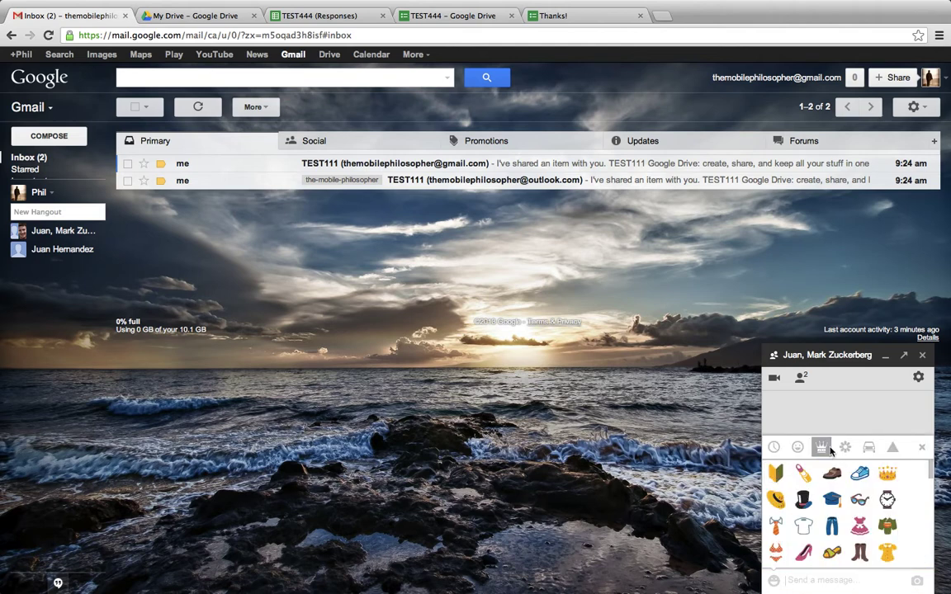
pyautogui.click(844, 447)
pyautogui.click(868, 447)
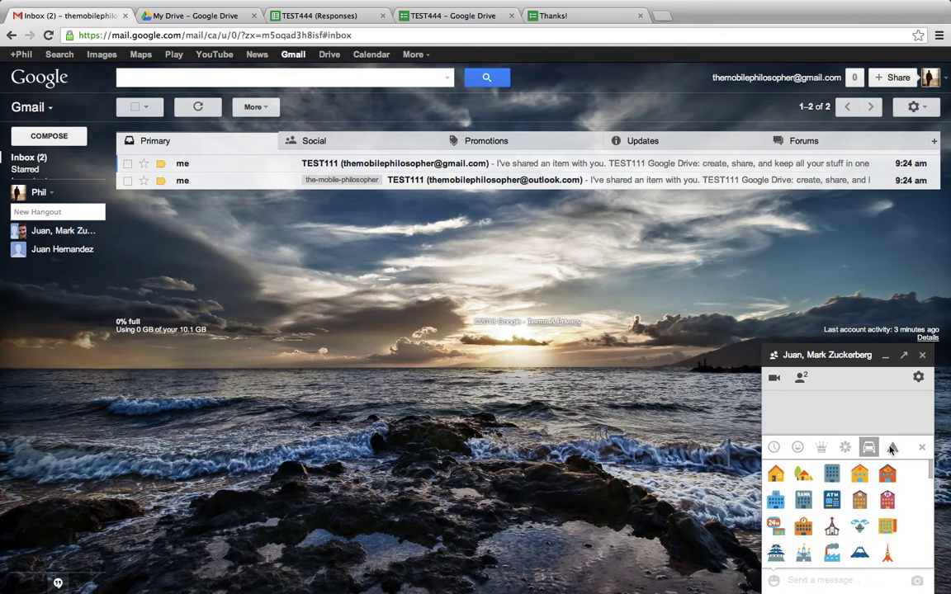
pyautogui.click(892, 447)
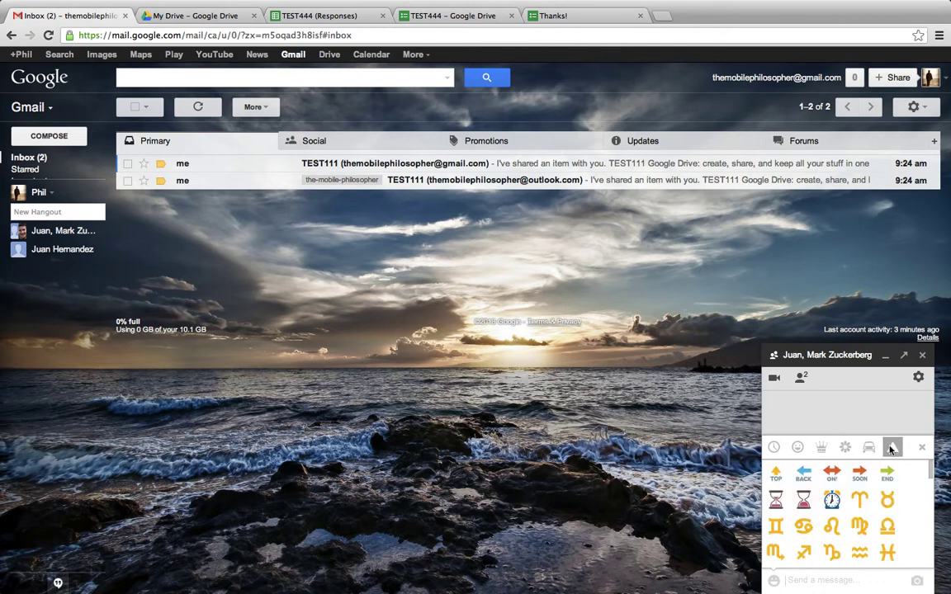
pyautogui.click(832, 525)
pyautogui.click(922, 446)
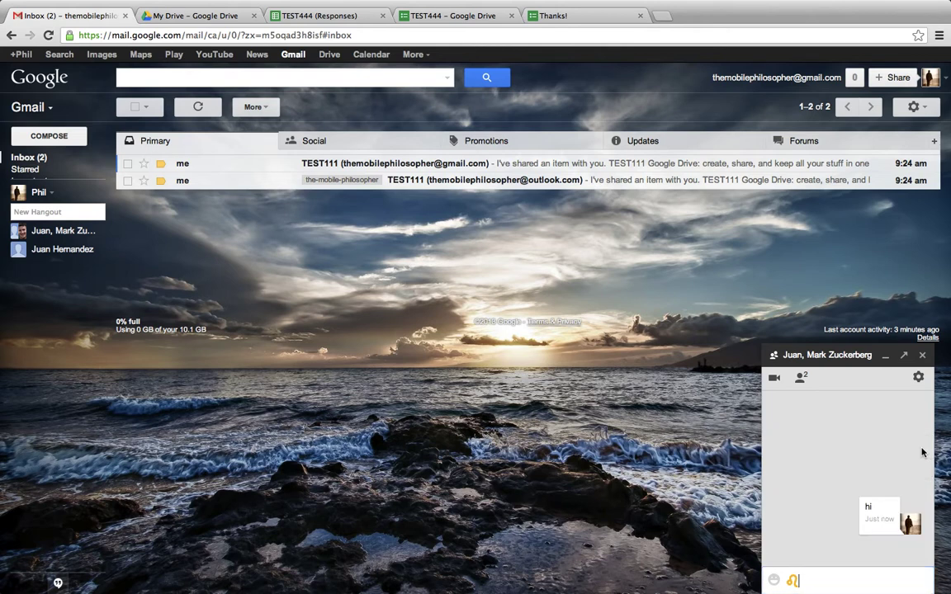
pyautogui.hotkey('shift', 'Return')
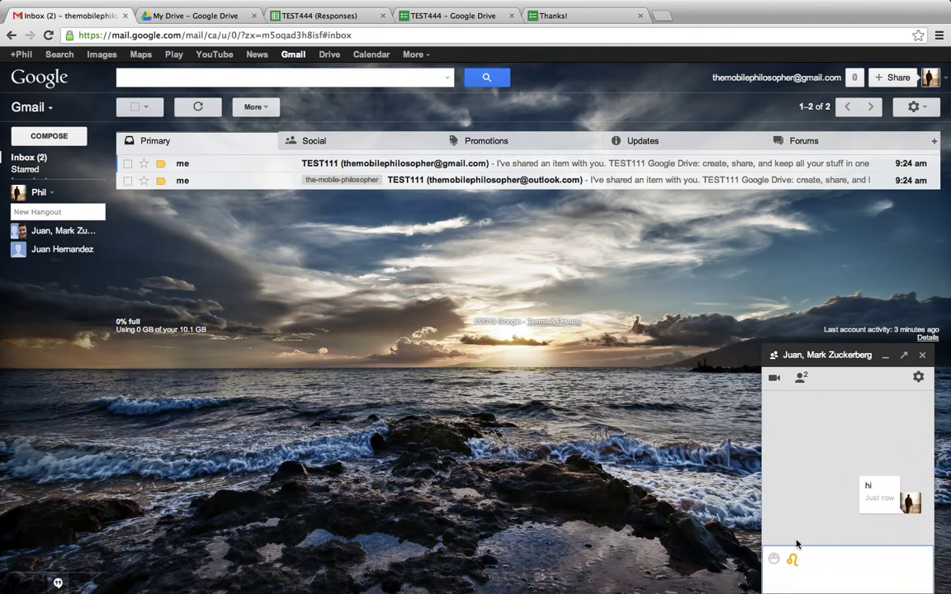
pyautogui.press('Return')
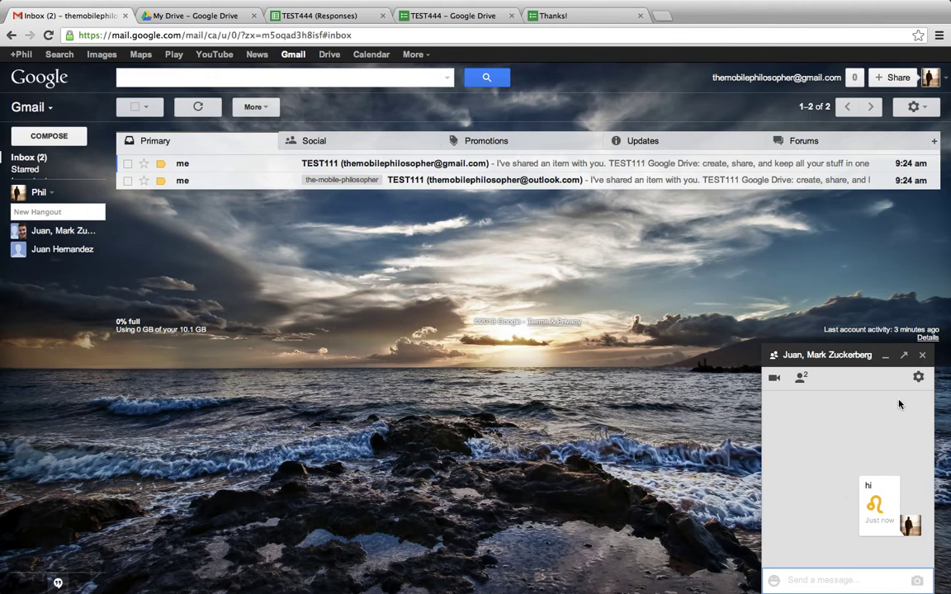
pyautogui.click(882, 356)
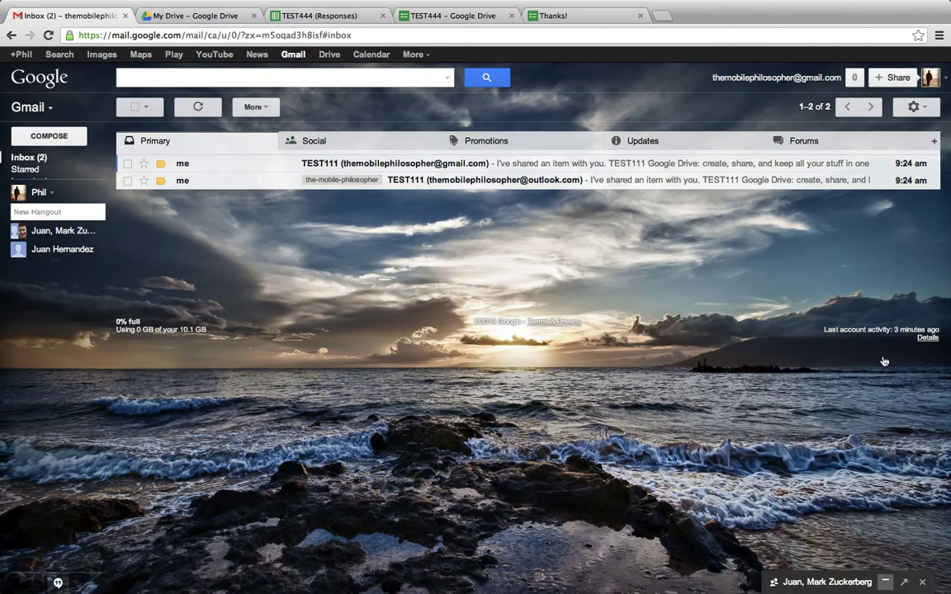
pyautogui.click(887, 582)
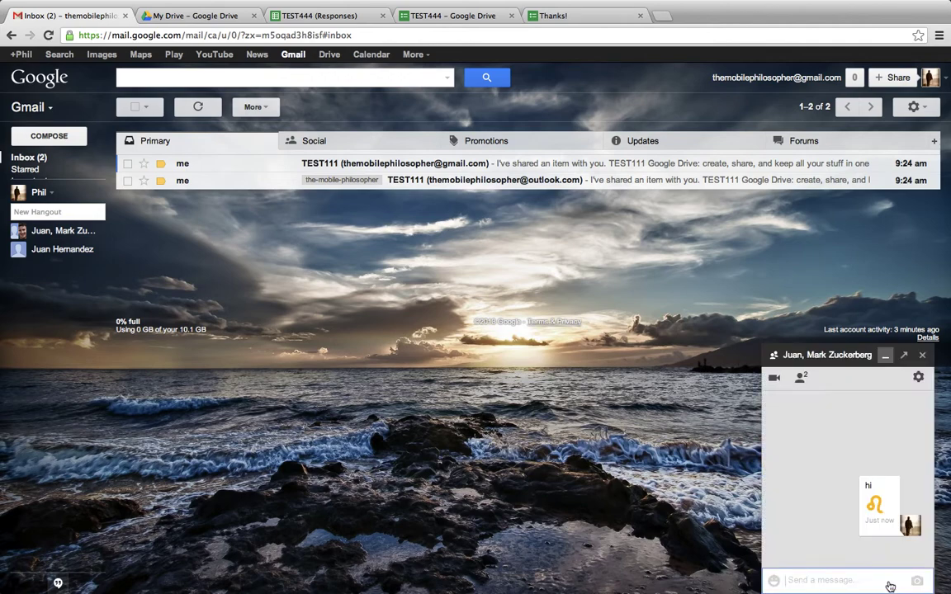
pyautogui.click(907, 355)
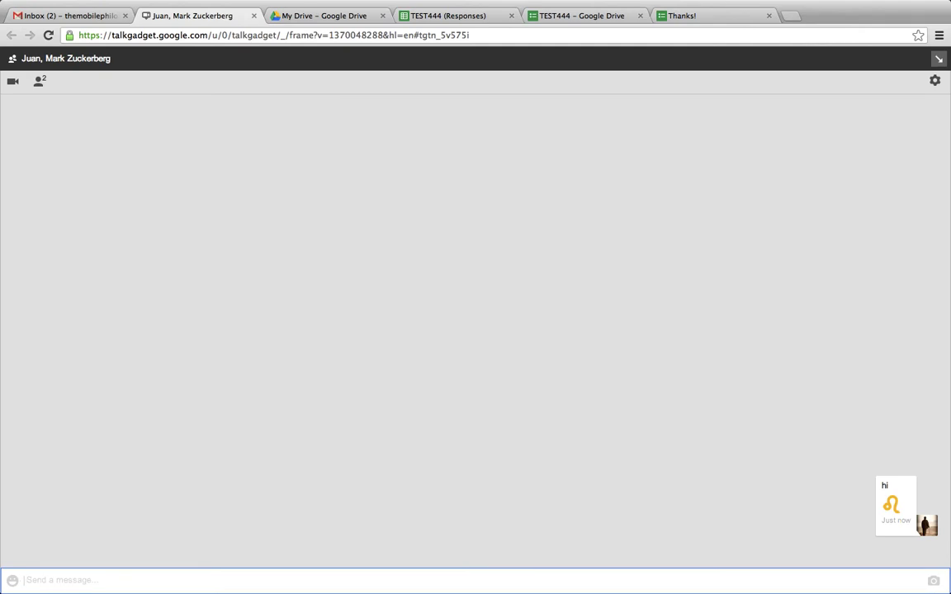
pyautogui.click(939, 59)
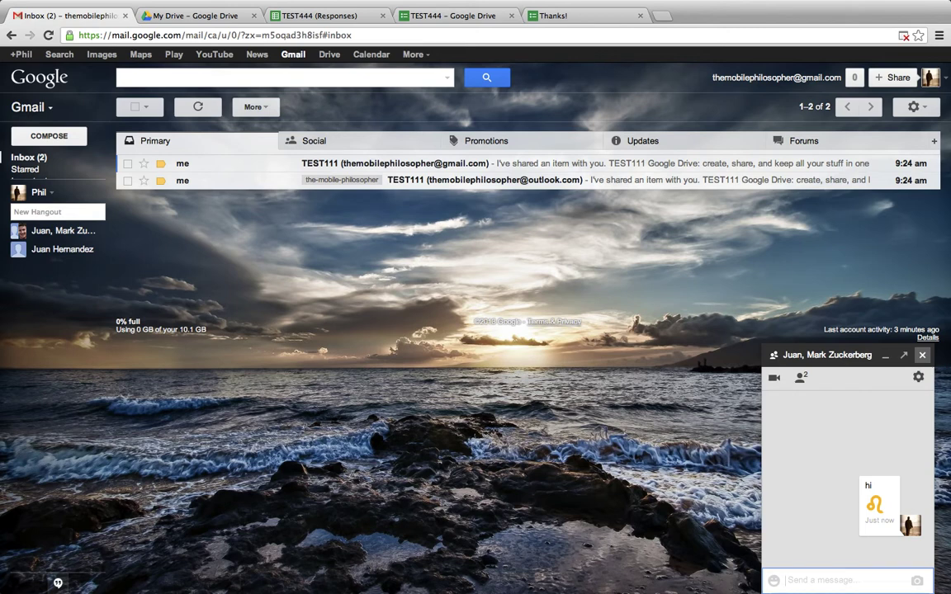
# Reload Gmail, then reopen the group Hangout from the sidebar and close it.
pyautogui.click(842, 580)
pyautogui.press('super+r')
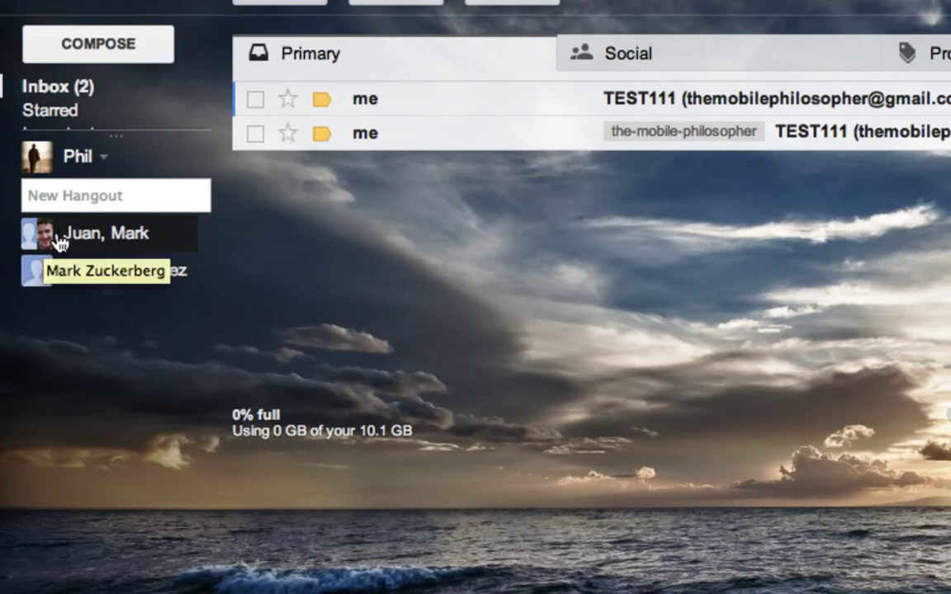
pyautogui.click(57, 239)
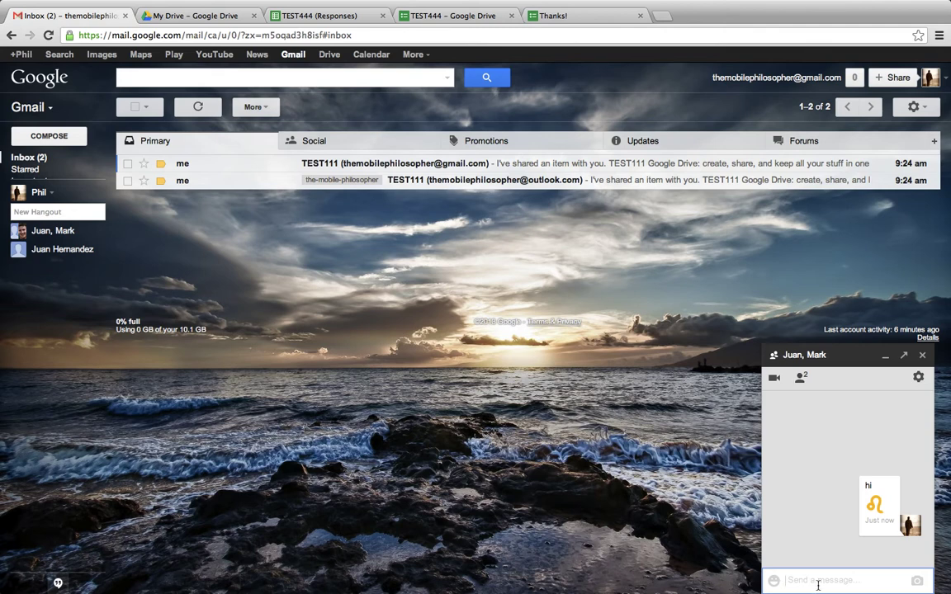
pyautogui.press('Escape')
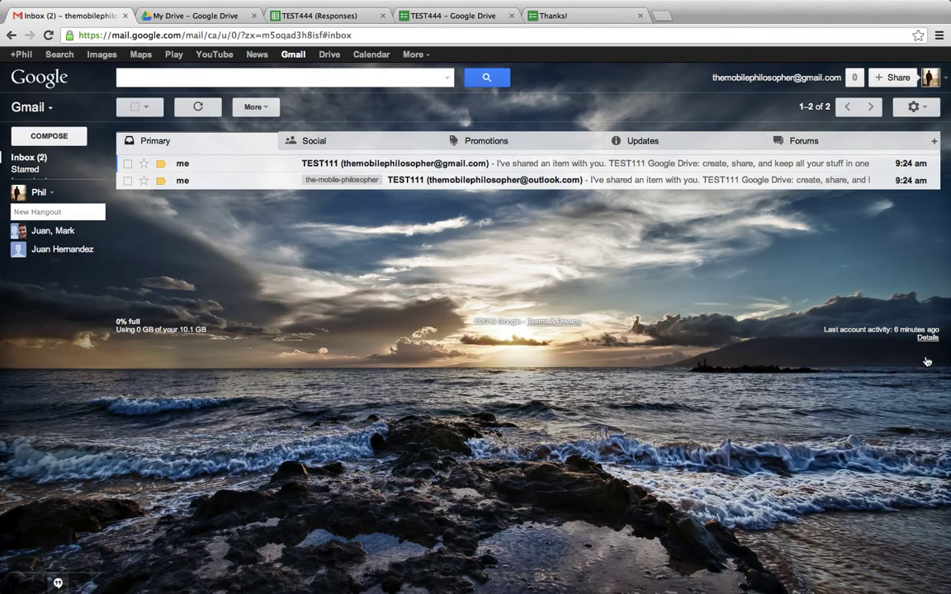
# Browse the saved hangouts under Chats, then resume the Leo emoji hangout as a live chat.
pyautogui.moveTo(25, 173)
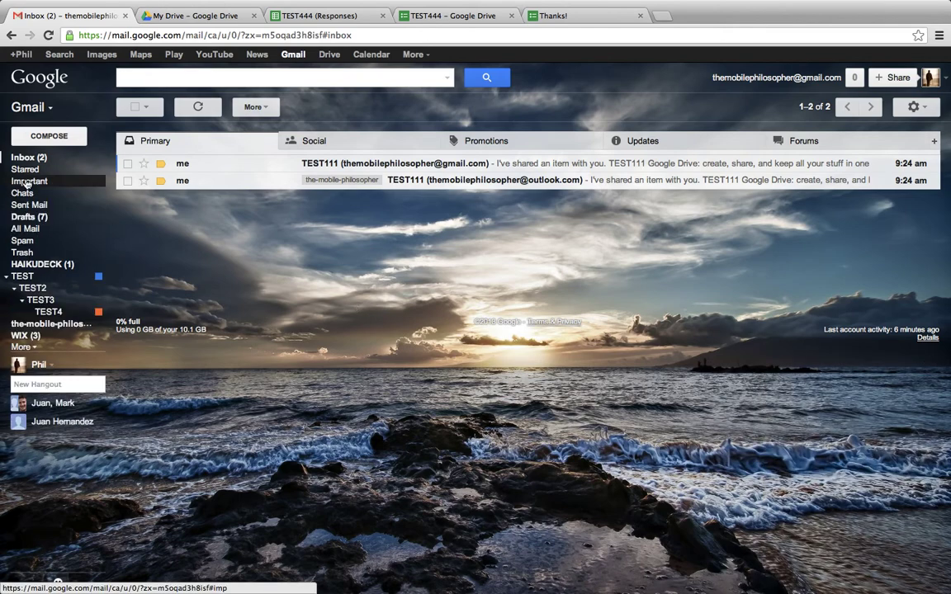
pyautogui.click(24, 196)
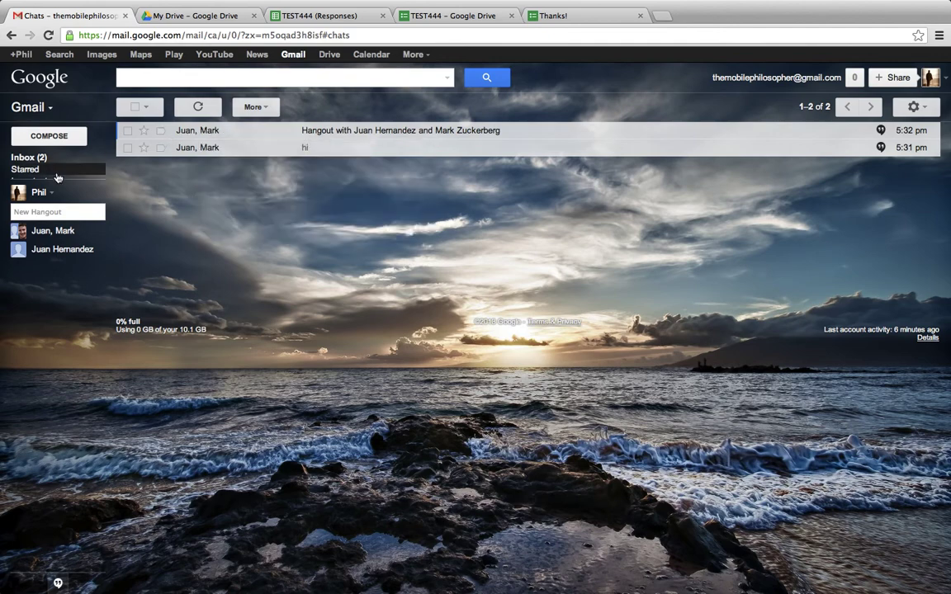
pyautogui.click(185, 132)
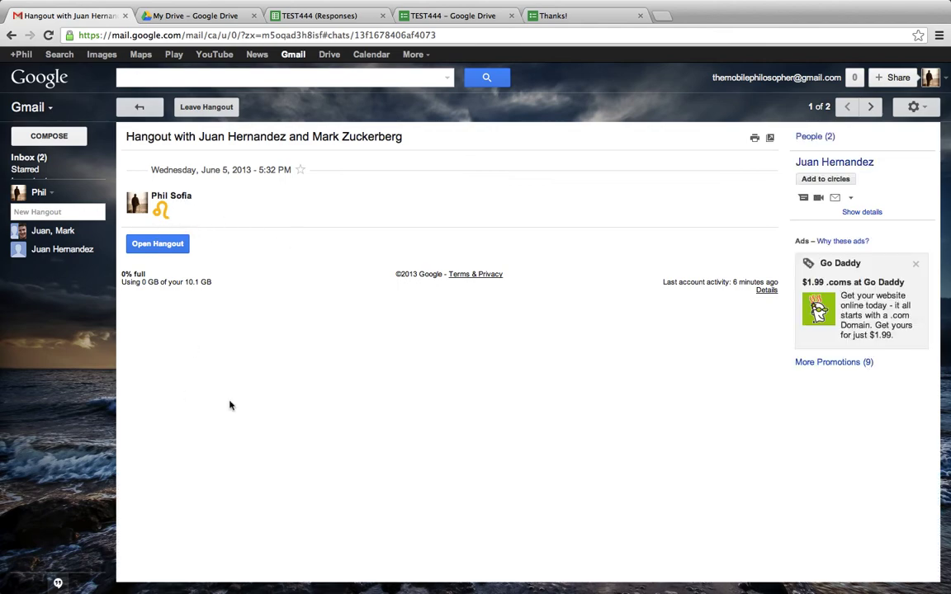
pyautogui.click(140, 108)
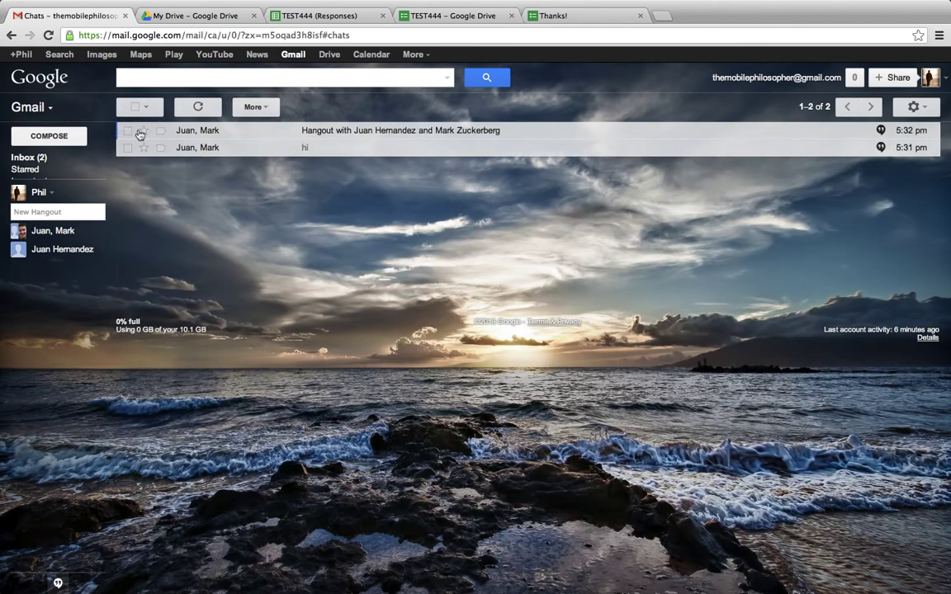
pyautogui.click(186, 154)
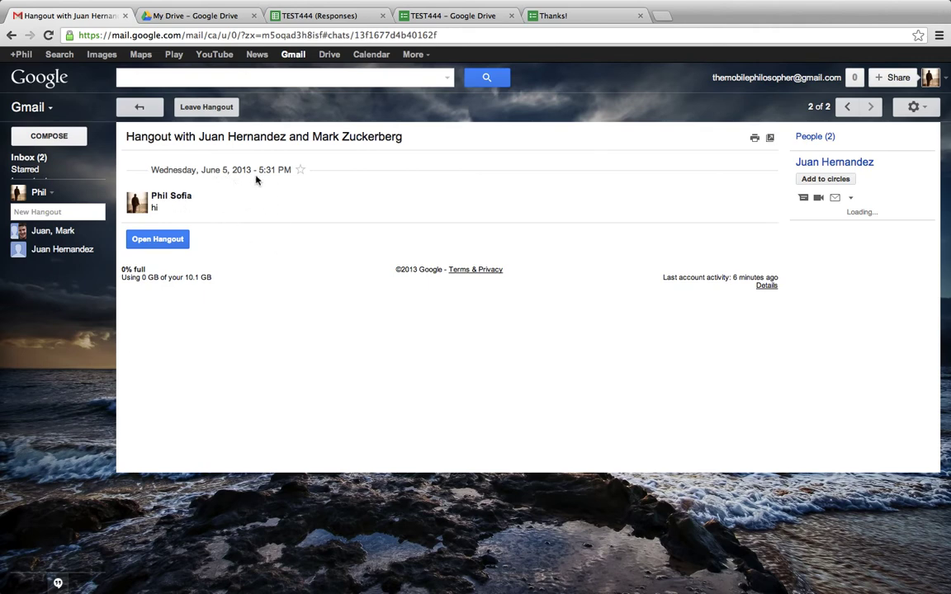
pyautogui.click(140, 110)
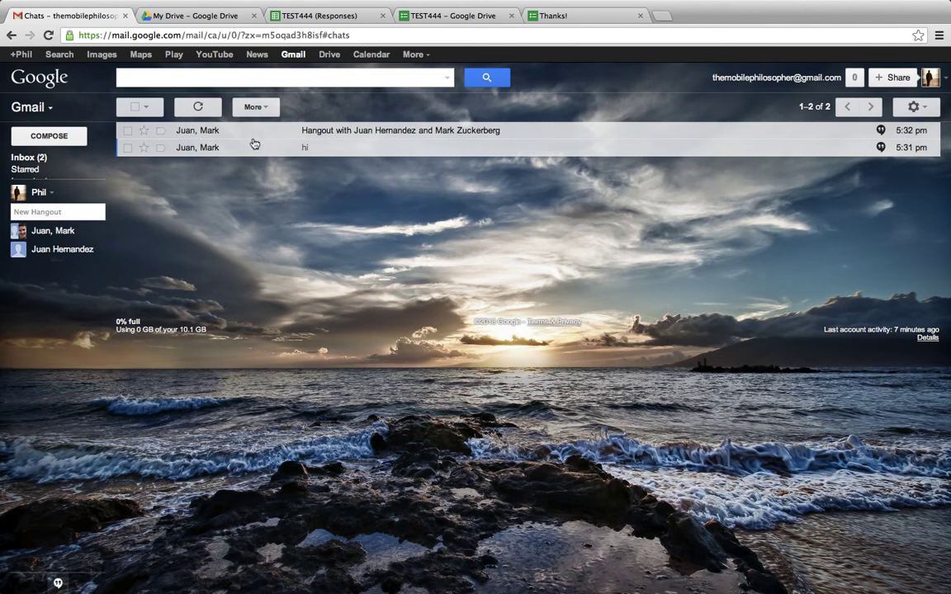
pyautogui.click(183, 129)
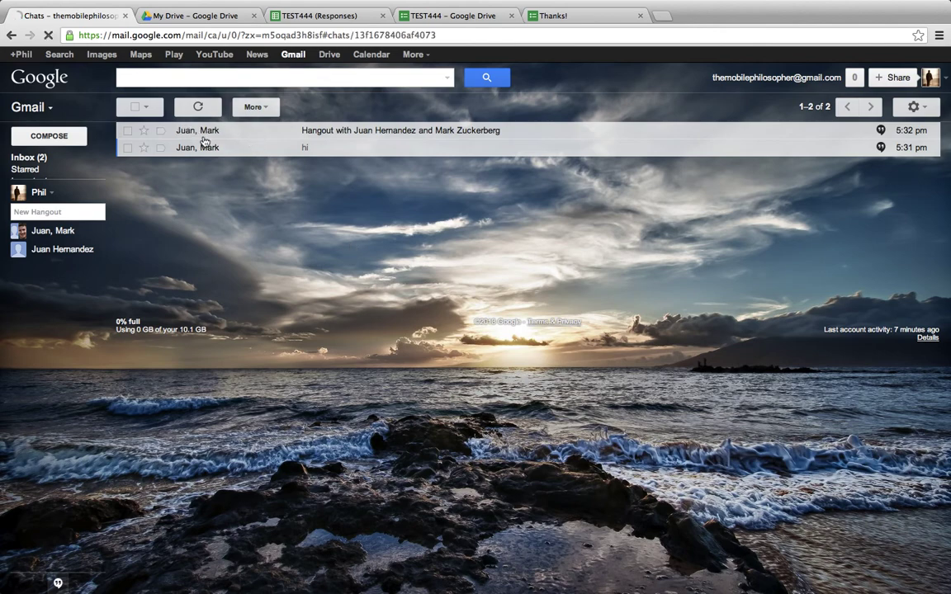
pyautogui.click(172, 252)
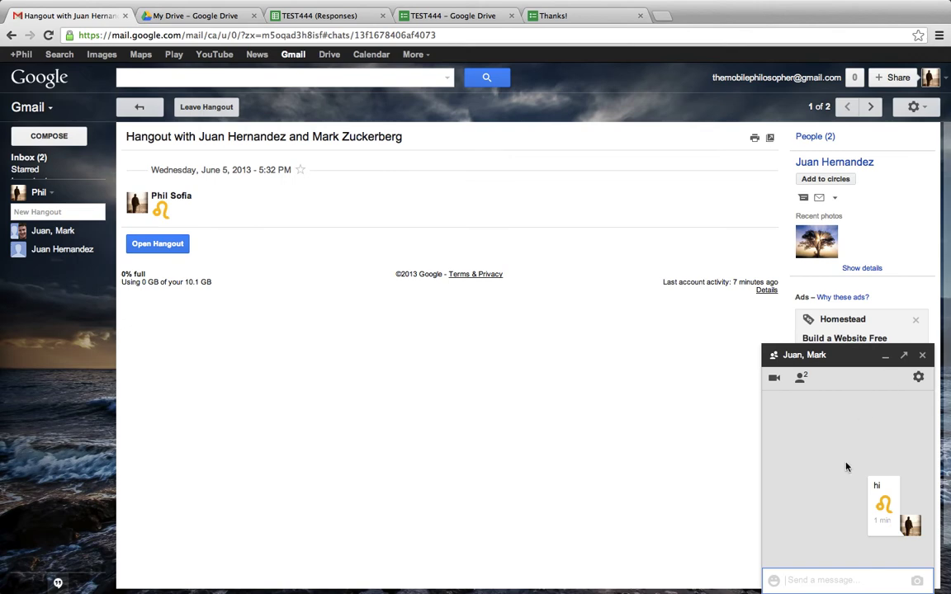
# Close the live chat, return to the Chats list, and open then close the group hangout.
pyautogui.click(922, 355)
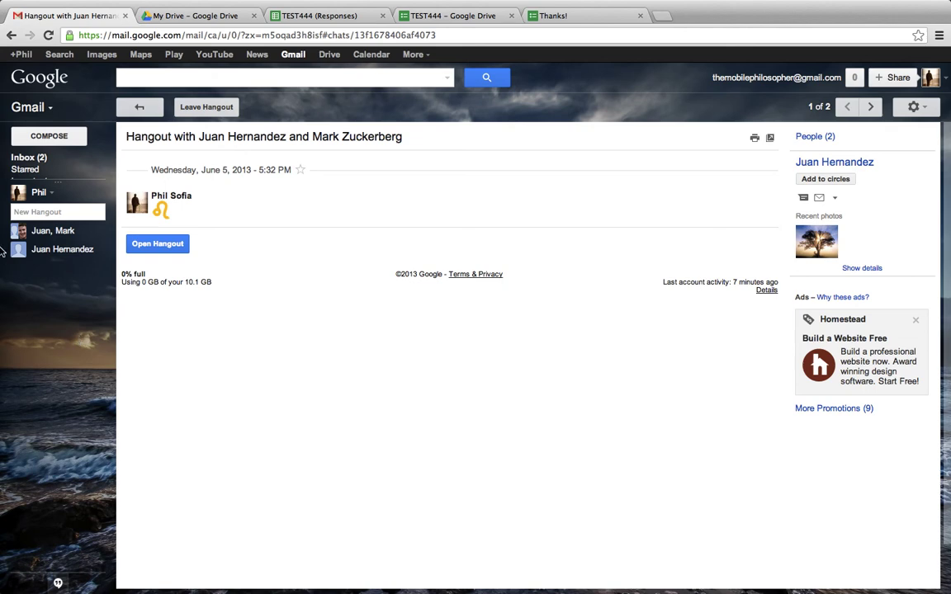
pyautogui.moveTo(27, 194)
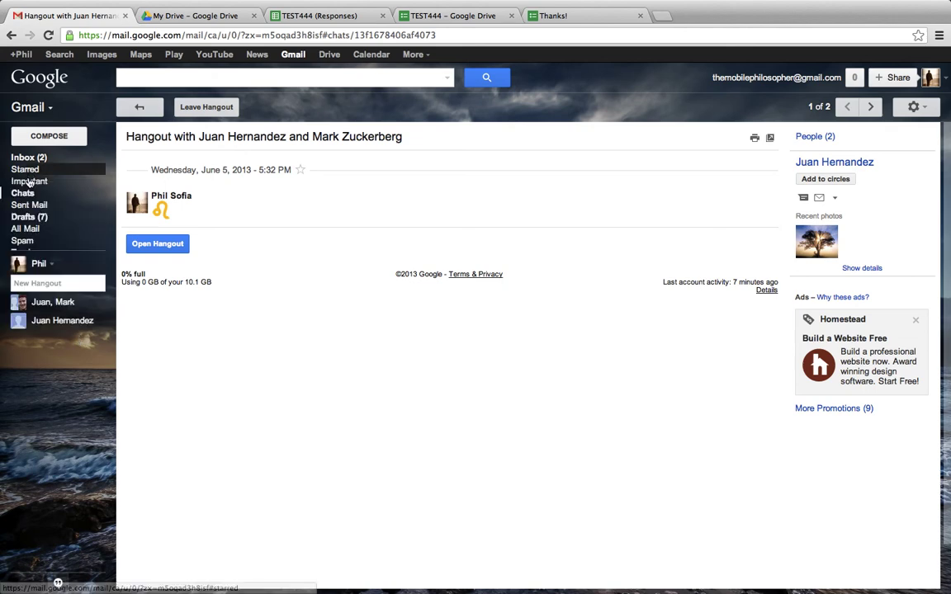
pyautogui.click(25, 193)
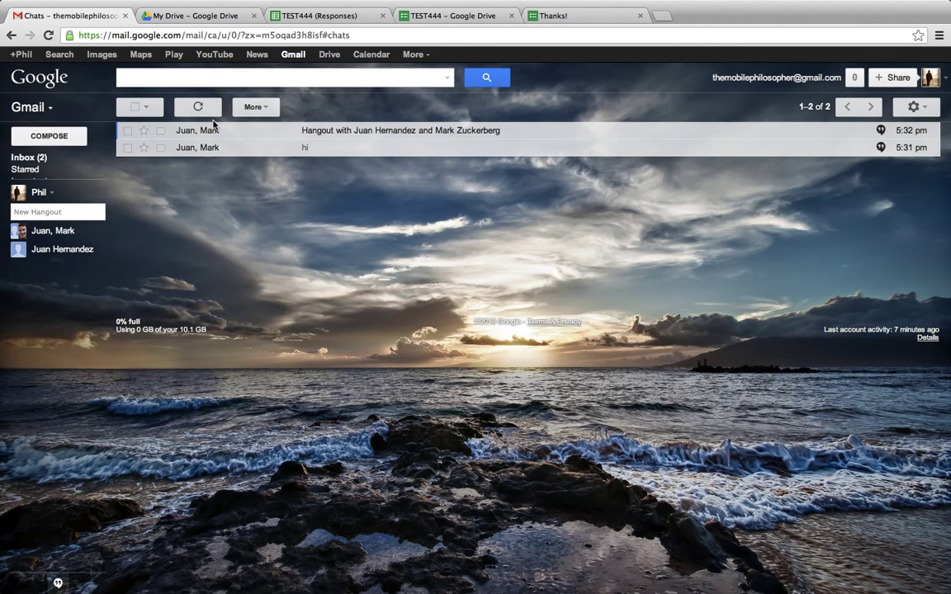
pyautogui.click(41, 230)
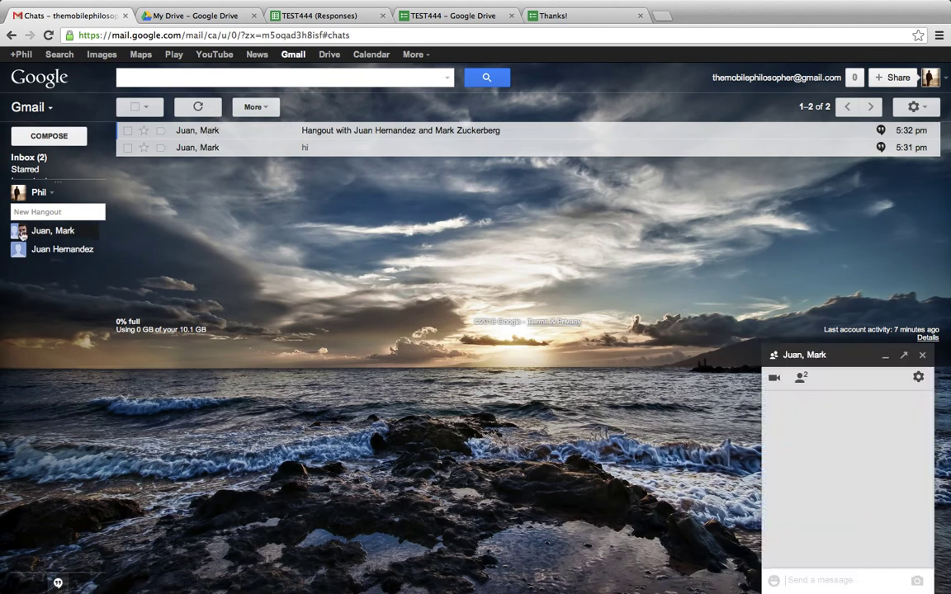
pyautogui.click(922, 354)
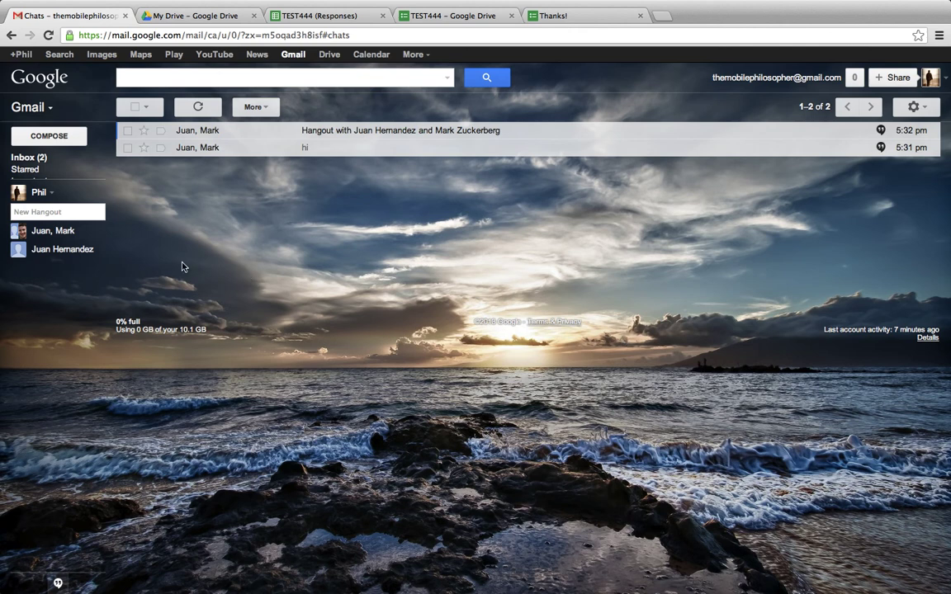